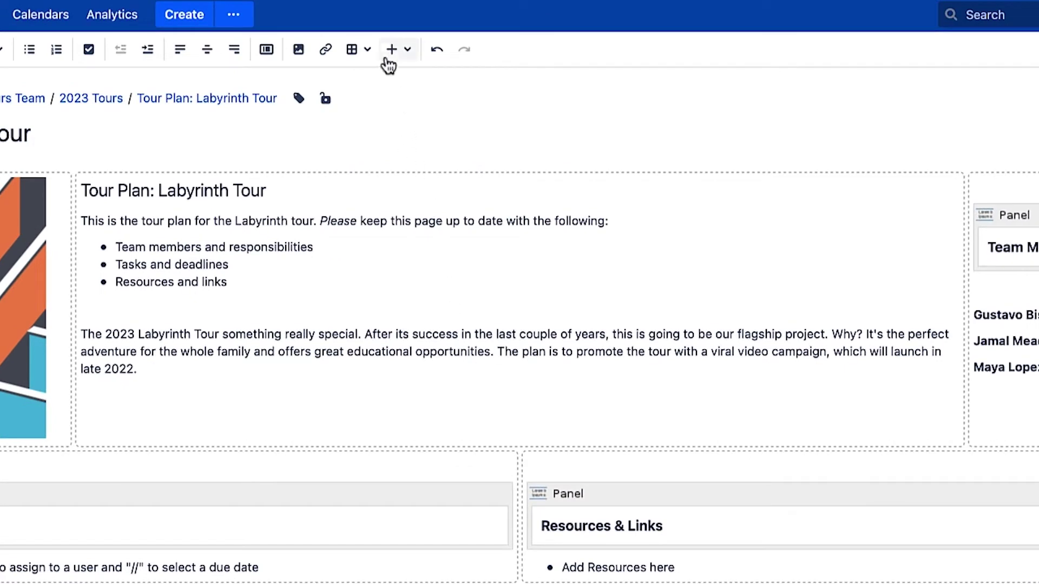
Pick the Choose Label macro from Other macros to open its empty settings form.
click(388, 55)
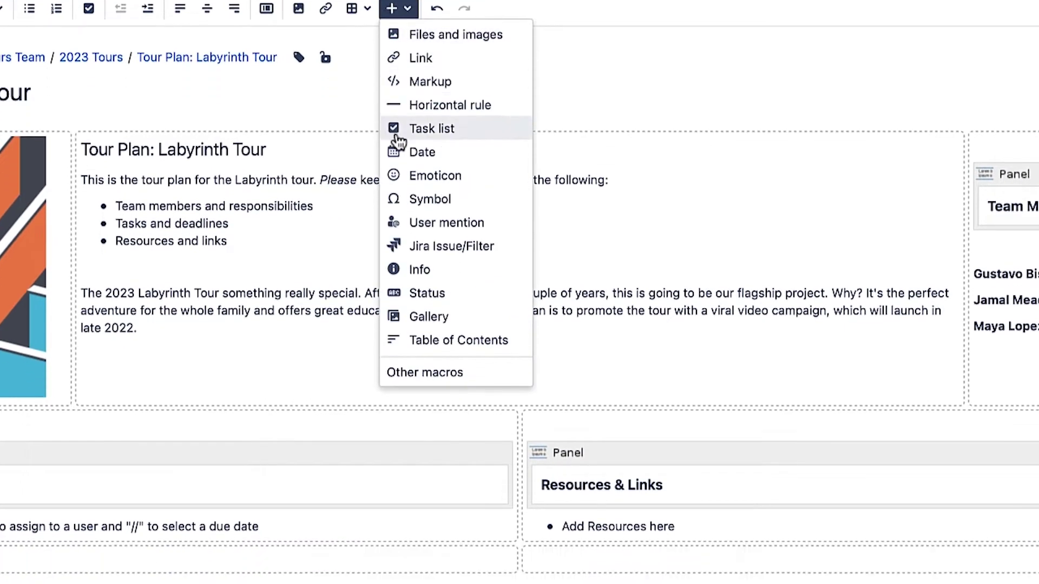
click(428, 273)
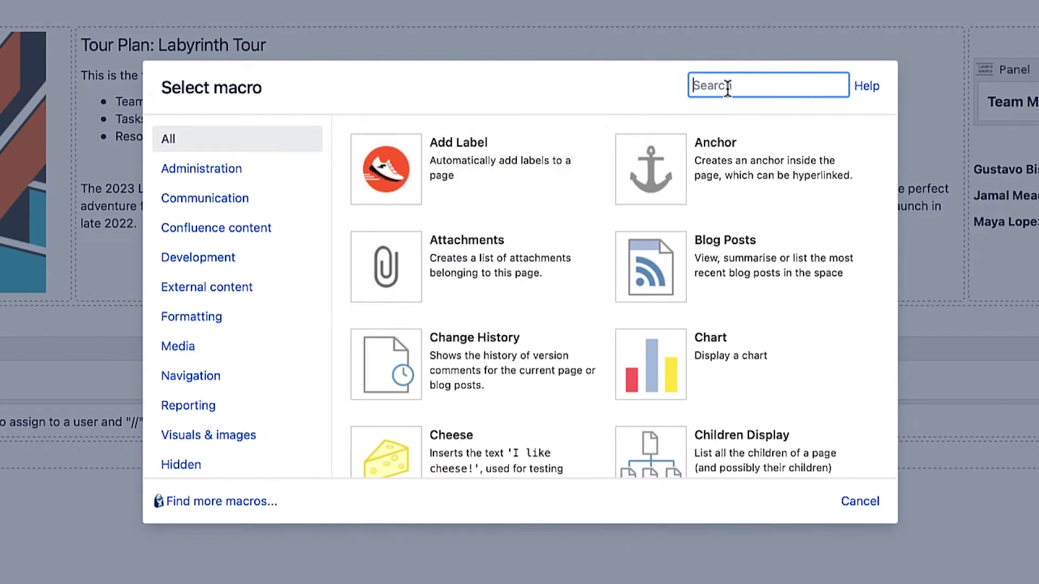
text(Choose)
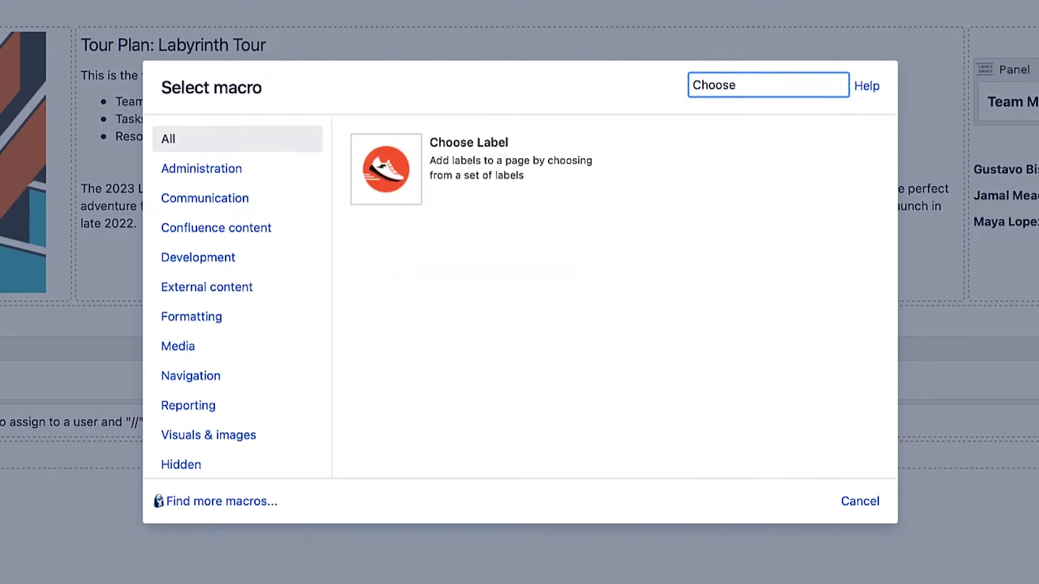
click(522, 154)
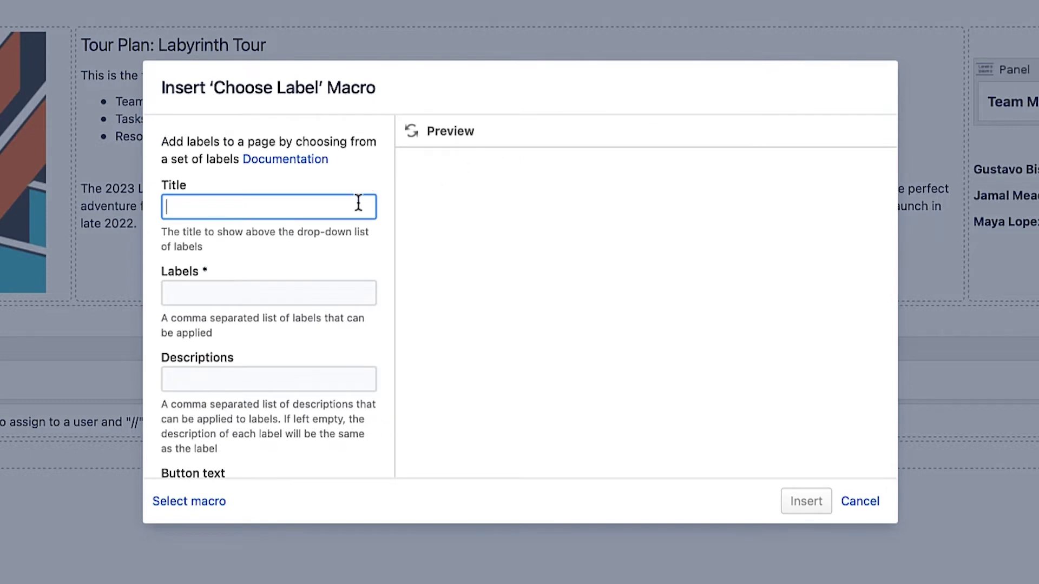
text(Choose label(s))
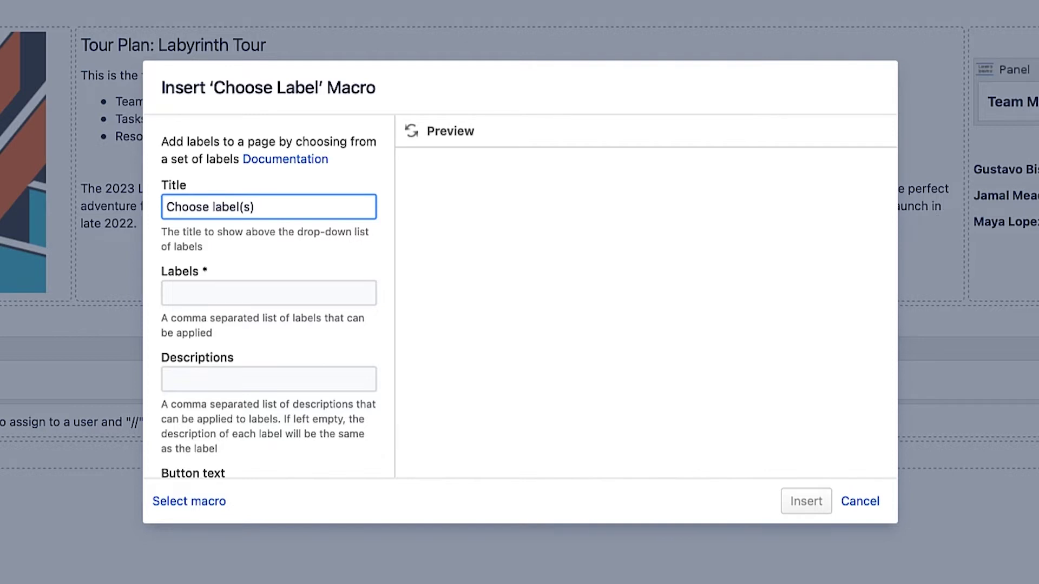
Enter the labels tour_plan, $year, $username and a matching description for each.
click(344, 289)
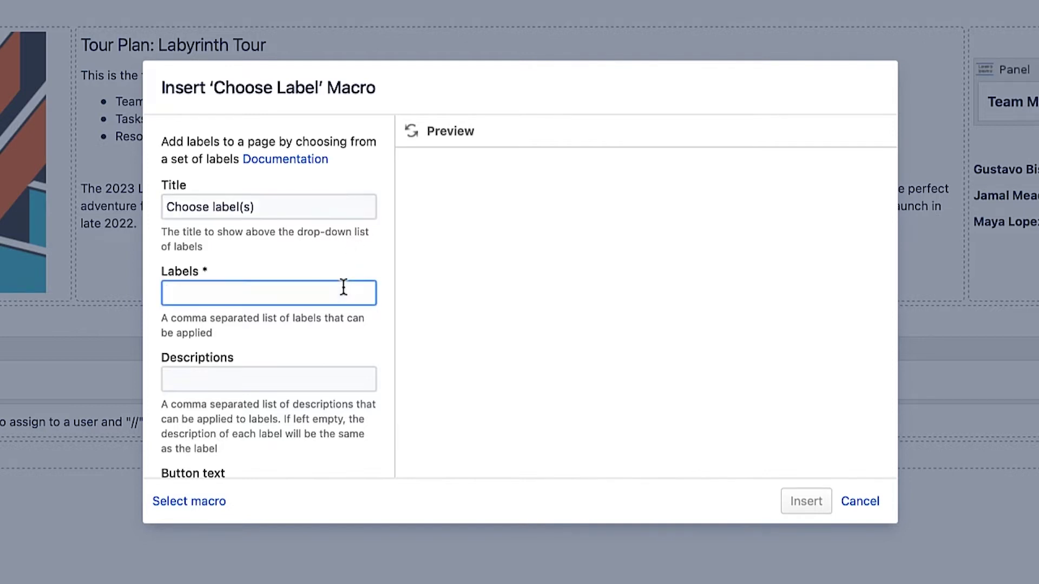
text(tour_plan, $year, $username)
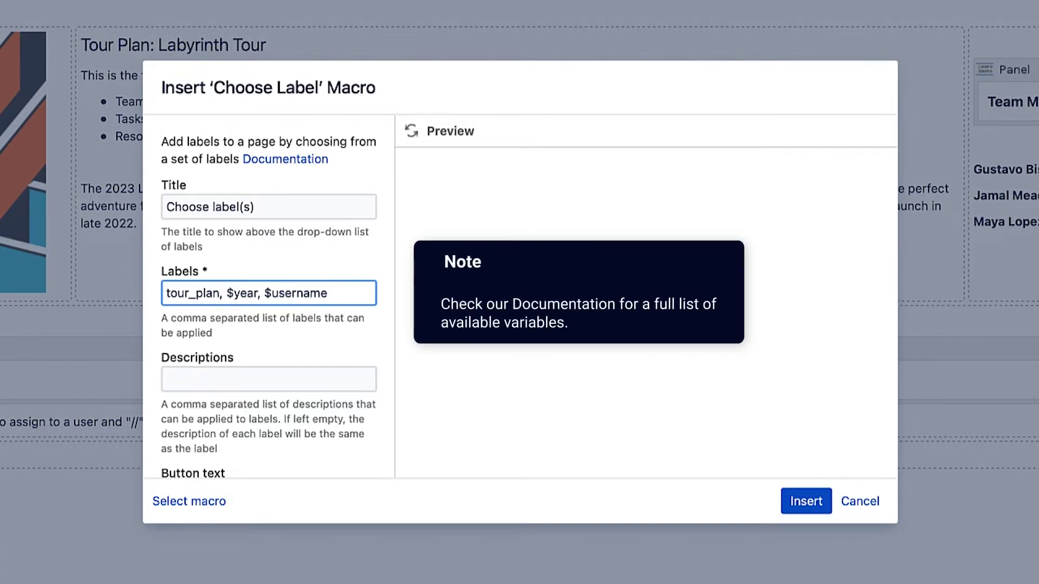
click(340, 377)
text(Tour Plan, Current year, Your username)
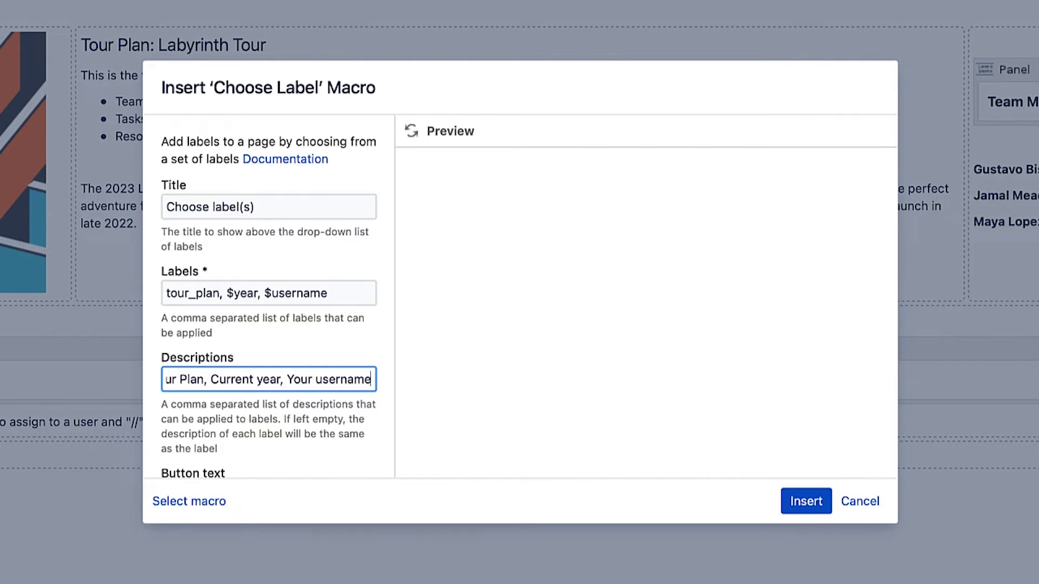
scroll(339, 372, down, 1)
scroll(340, 372, down, 3)
scroll(339, 373, down, 3)
scroll(339, 372, down, 2)
scroll(340, 377, down, 1)
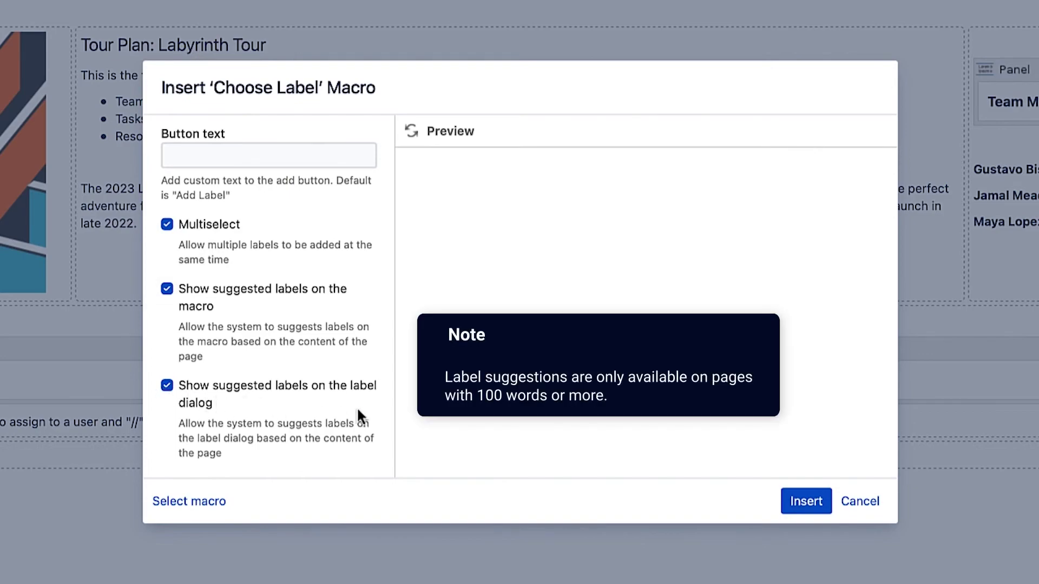
Insert the label chooser, publish the tour plan page, and open the Choose label(s) dropdown.
click(792, 497)
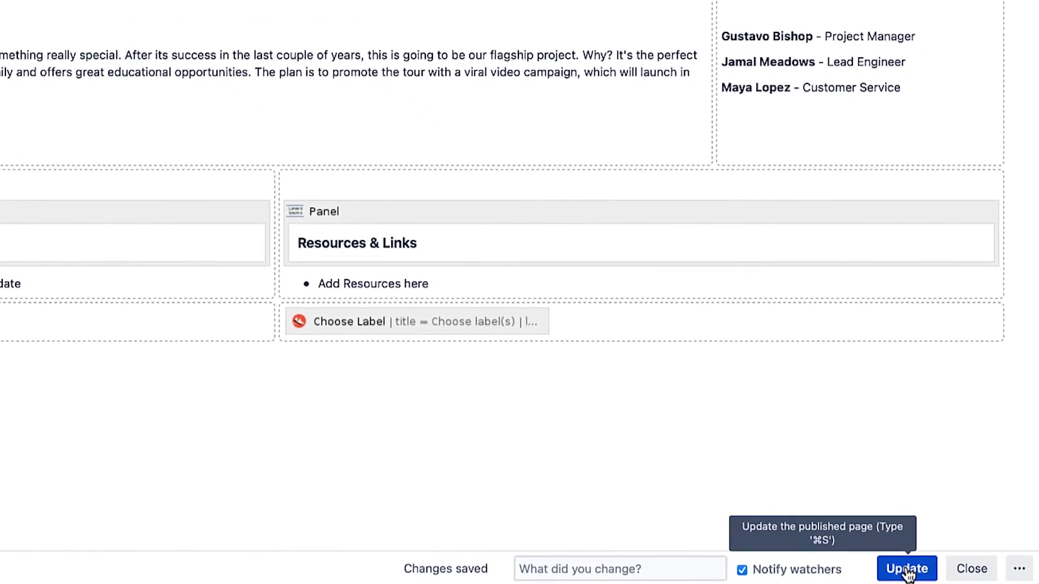
click(941, 572)
click(668, 196)
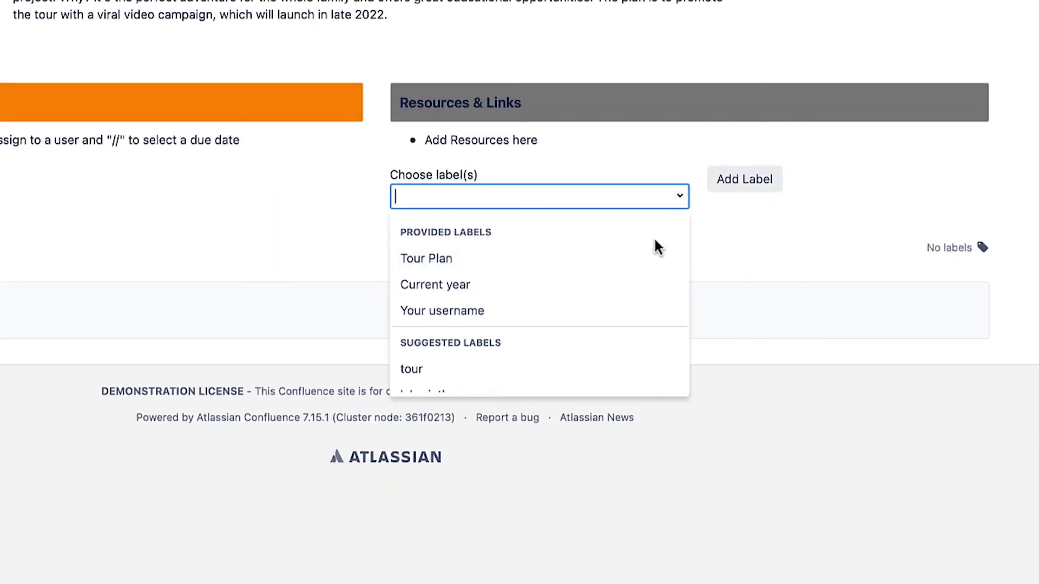